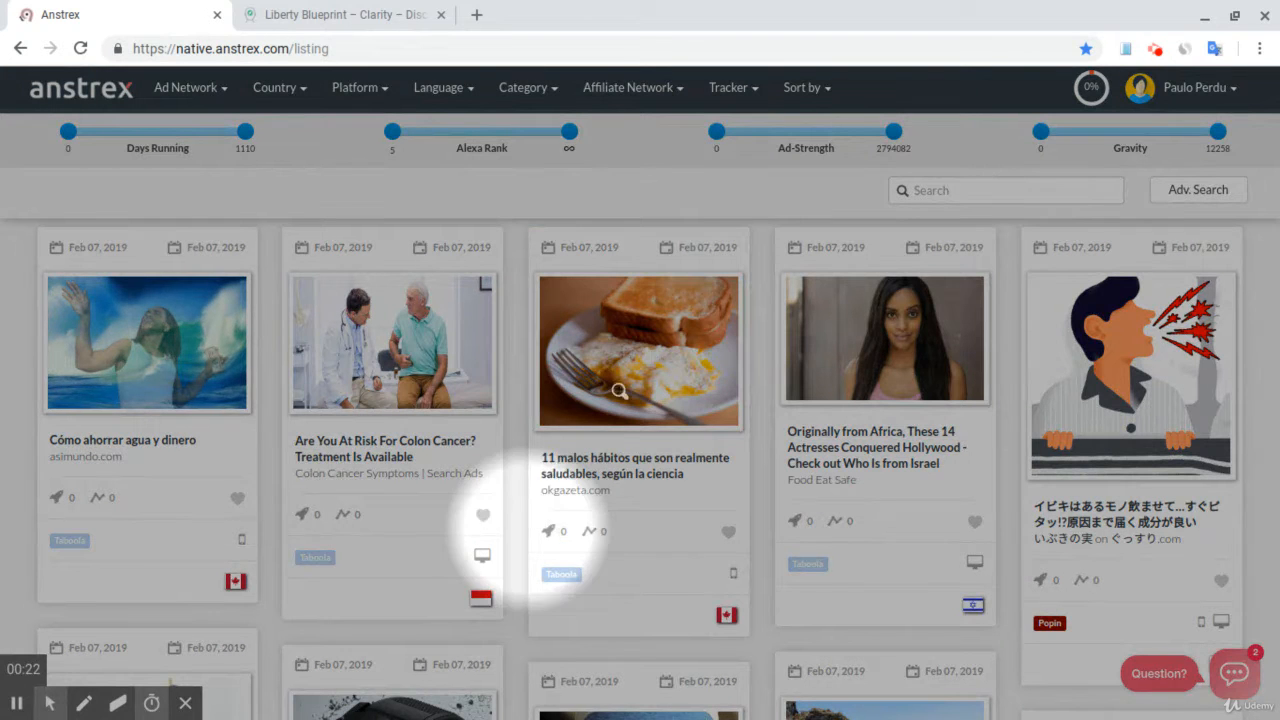
# Start an advanced search with a first rule requiring the Ad Network to equal Mgid
pyautogui.click(1162, 202)
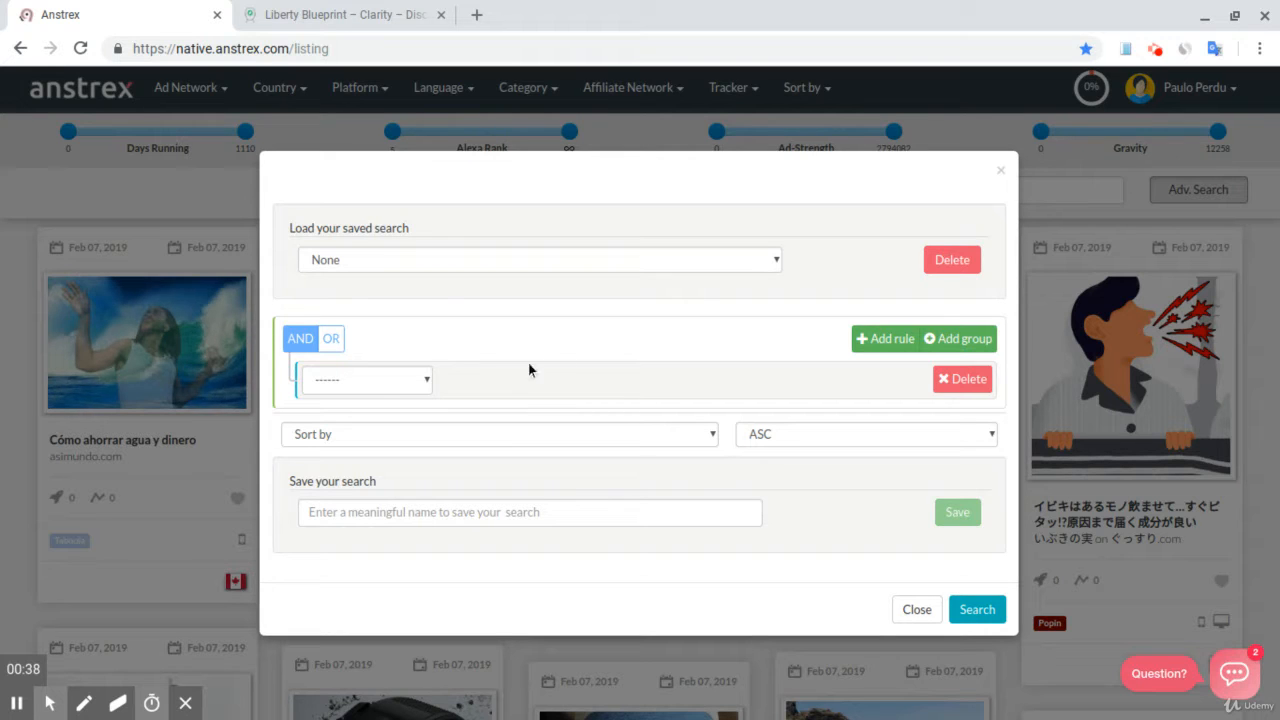
pyautogui.click(387, 381)
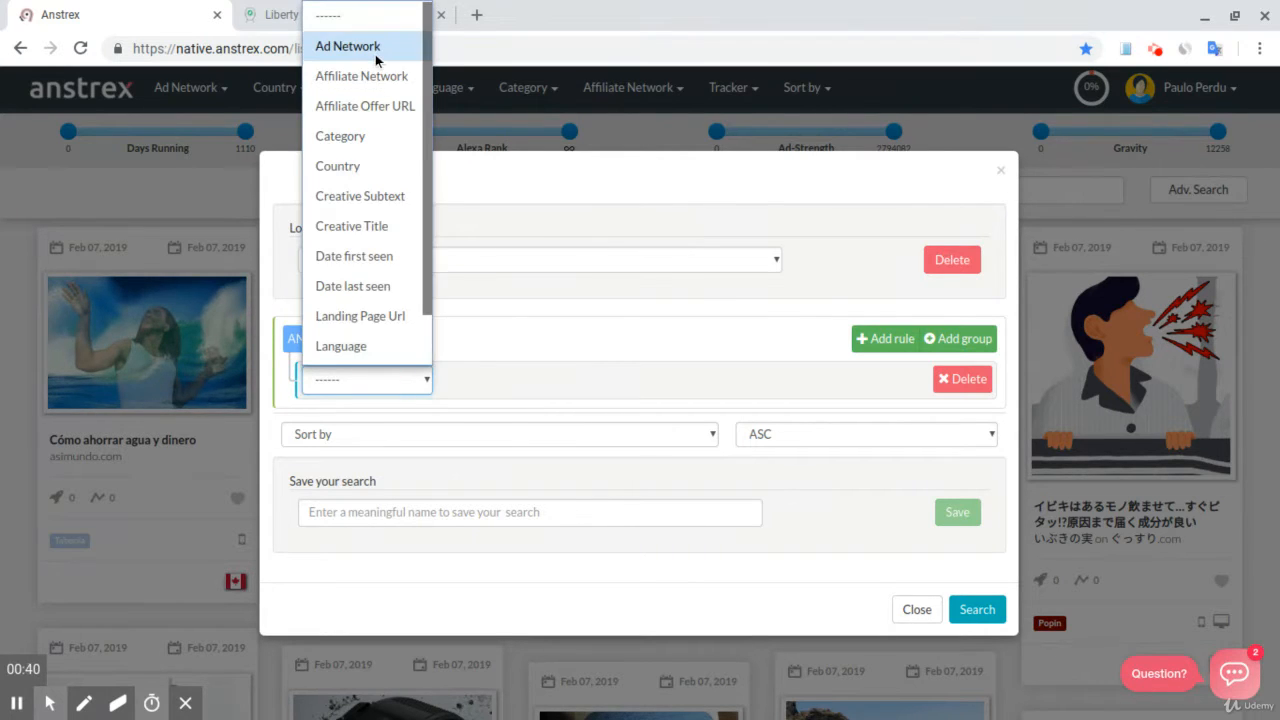
pyautogui.click(365, 46)
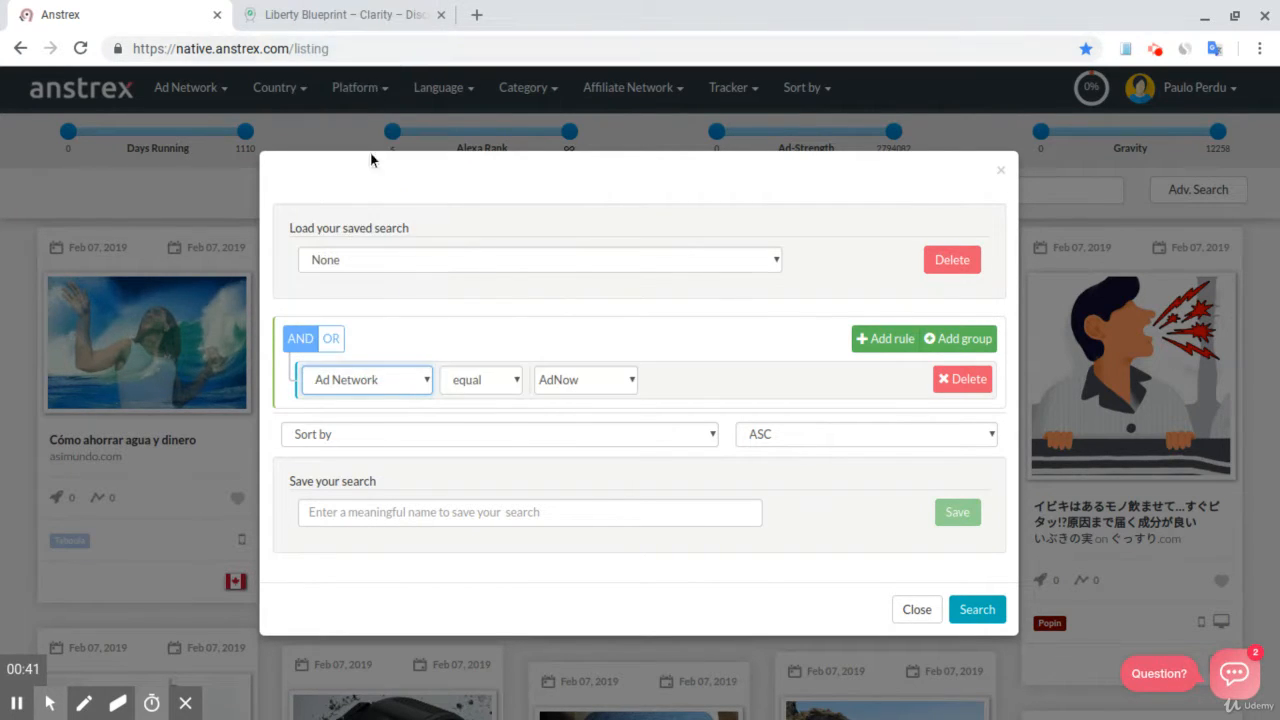
pyautogui.click(563, 381)
pyautogui.scroll(-2, 593, 207)
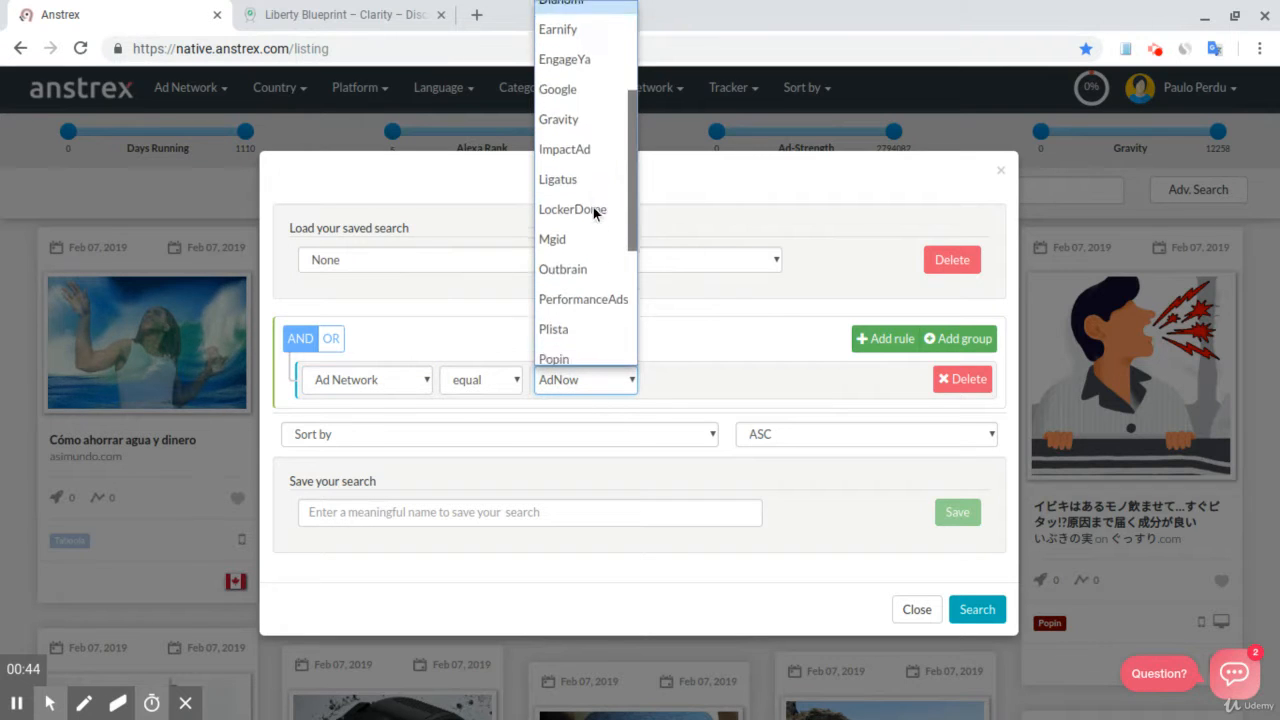
pyautogui.scroll(-1, 593, 207)
pyautogui.click(603, 165)
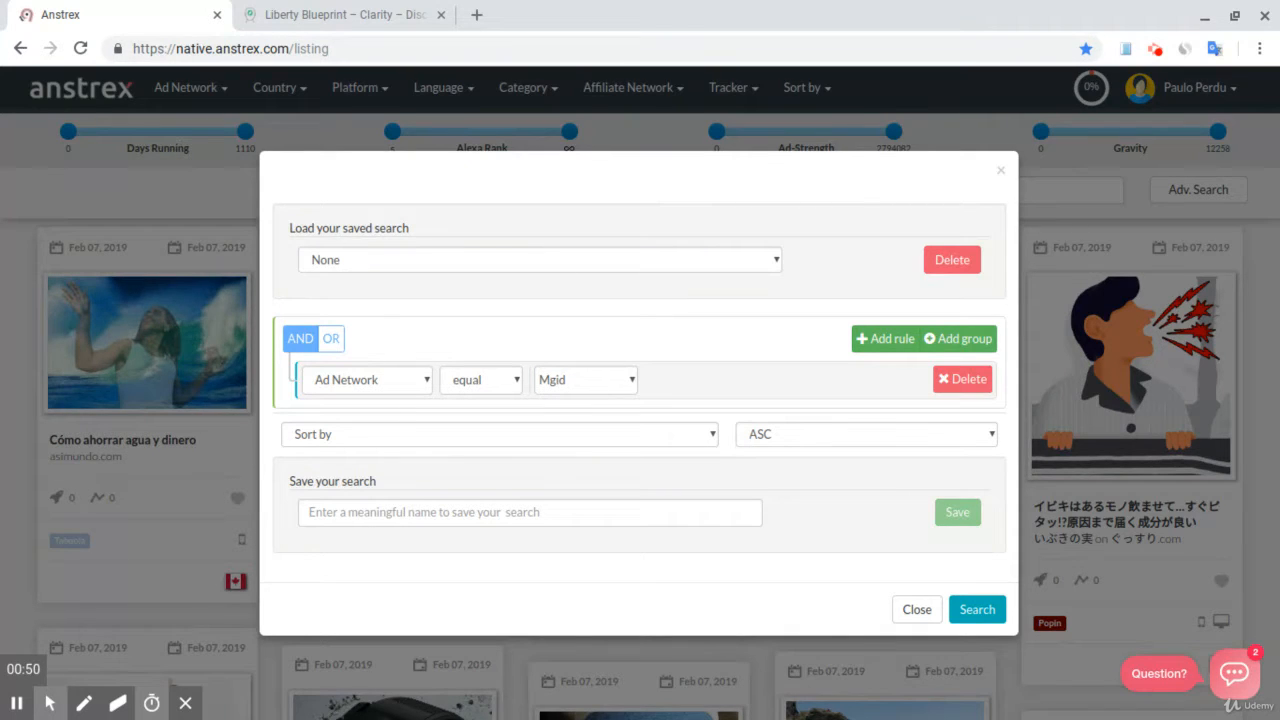
# Add a second rule to the advanced search requiring the Country to equal USA
pyautogui.click(870, 331)
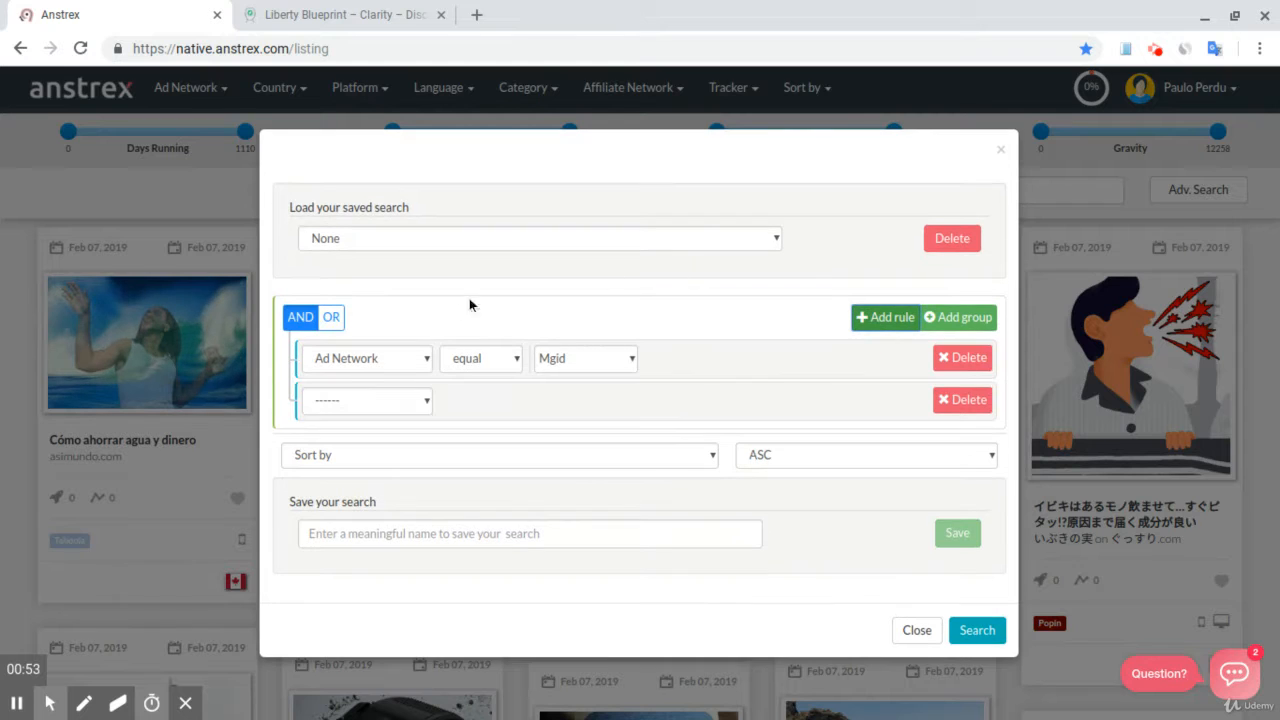
pyautogui.click(389, 400)
pyautogui.click(374, 172)
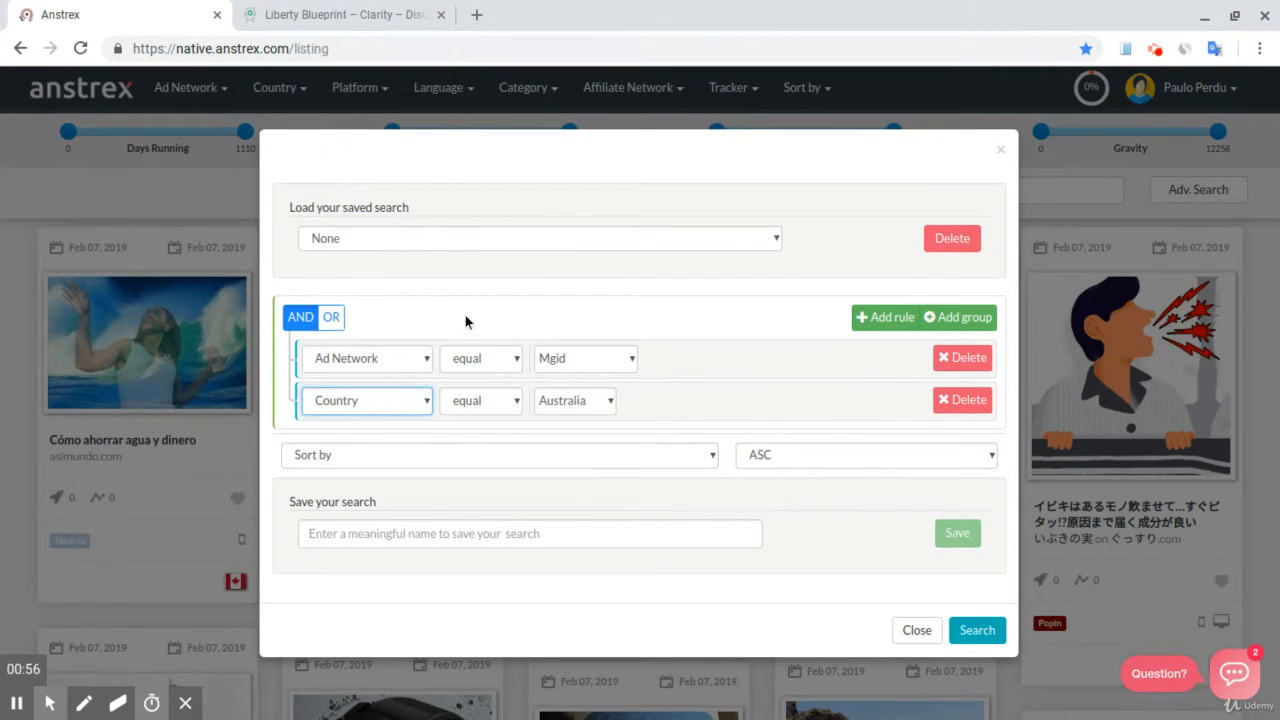
pyautogui.click(555, 401)
pyautogui.scroll(-5, 576, 255)
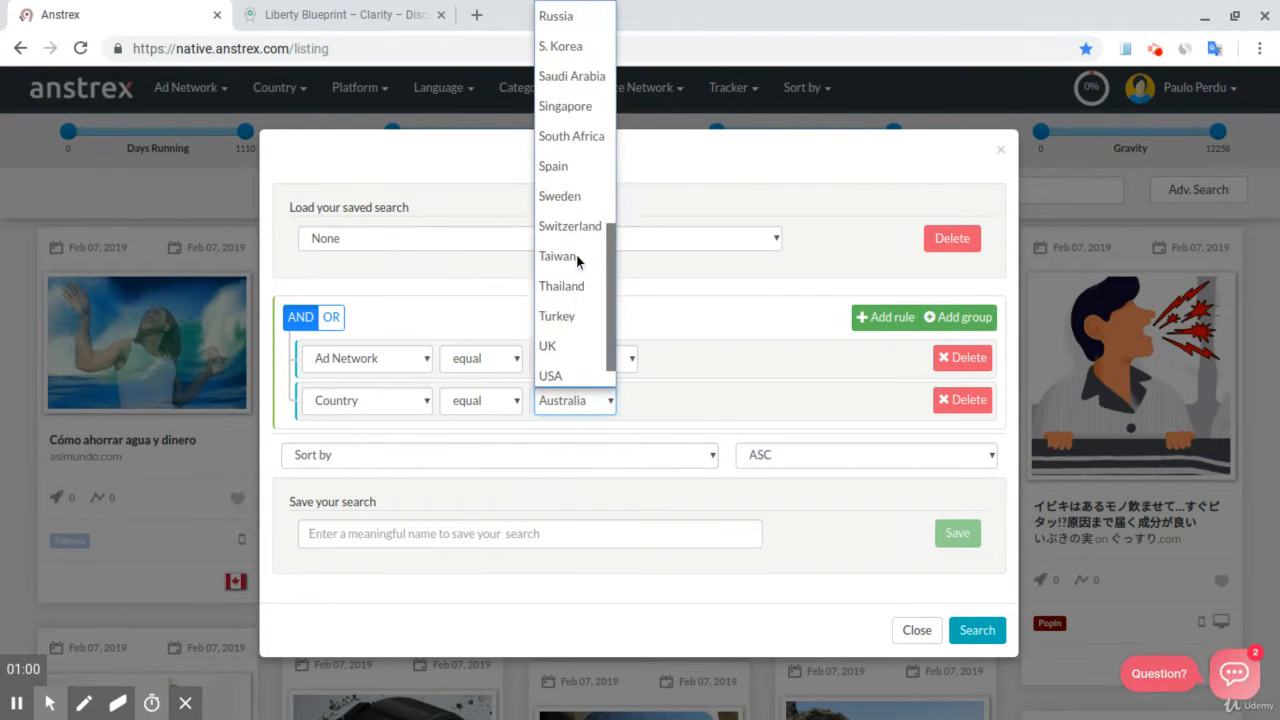
pyautogui.scroll(-1, 576, 255)
pyautogui.click(567, 345)
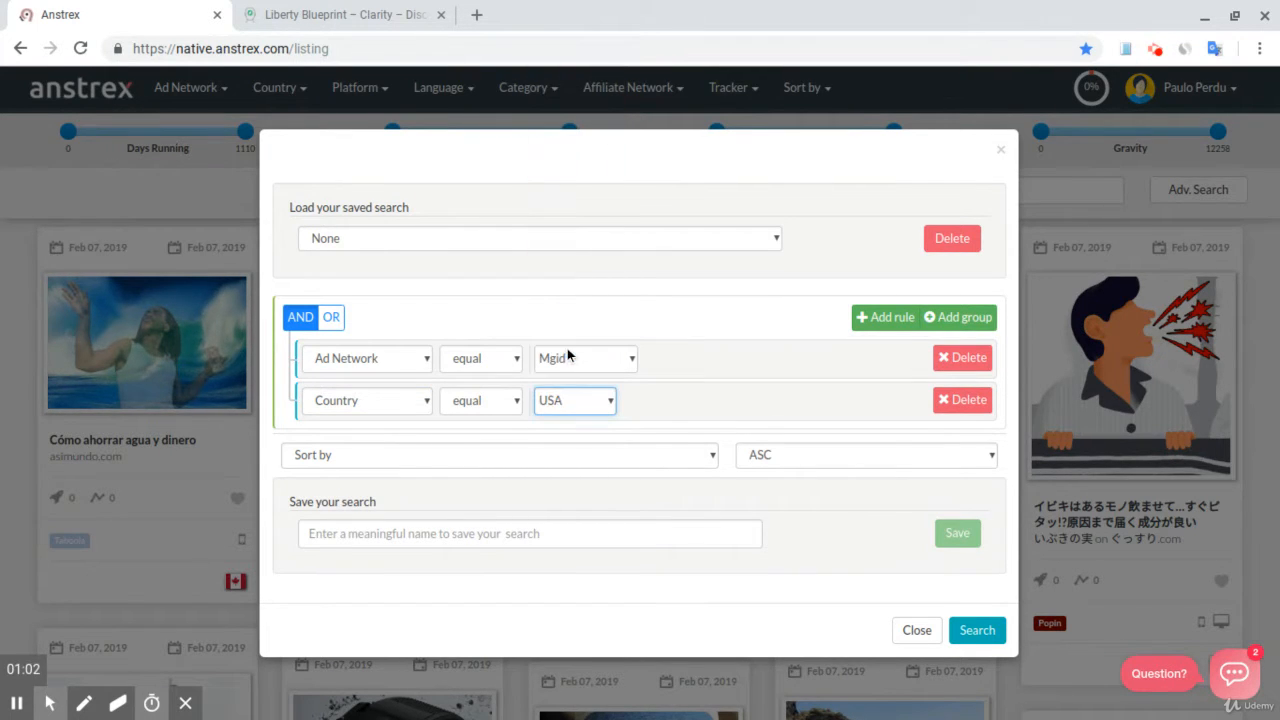
pyautogui.click(649, 425)
# Sort the advanced search by Ad-Gravity in descending order (DESC)
pyautogui.click(322, 455)
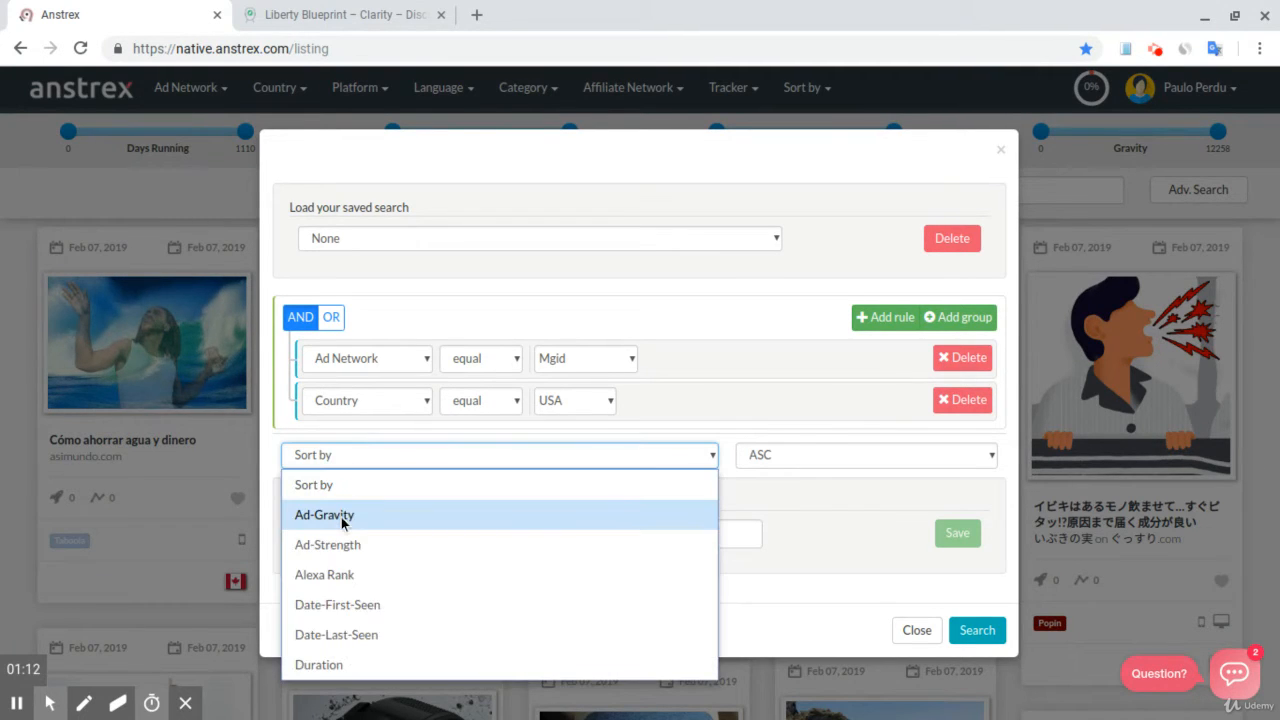
pyautogui.click(343, 517)
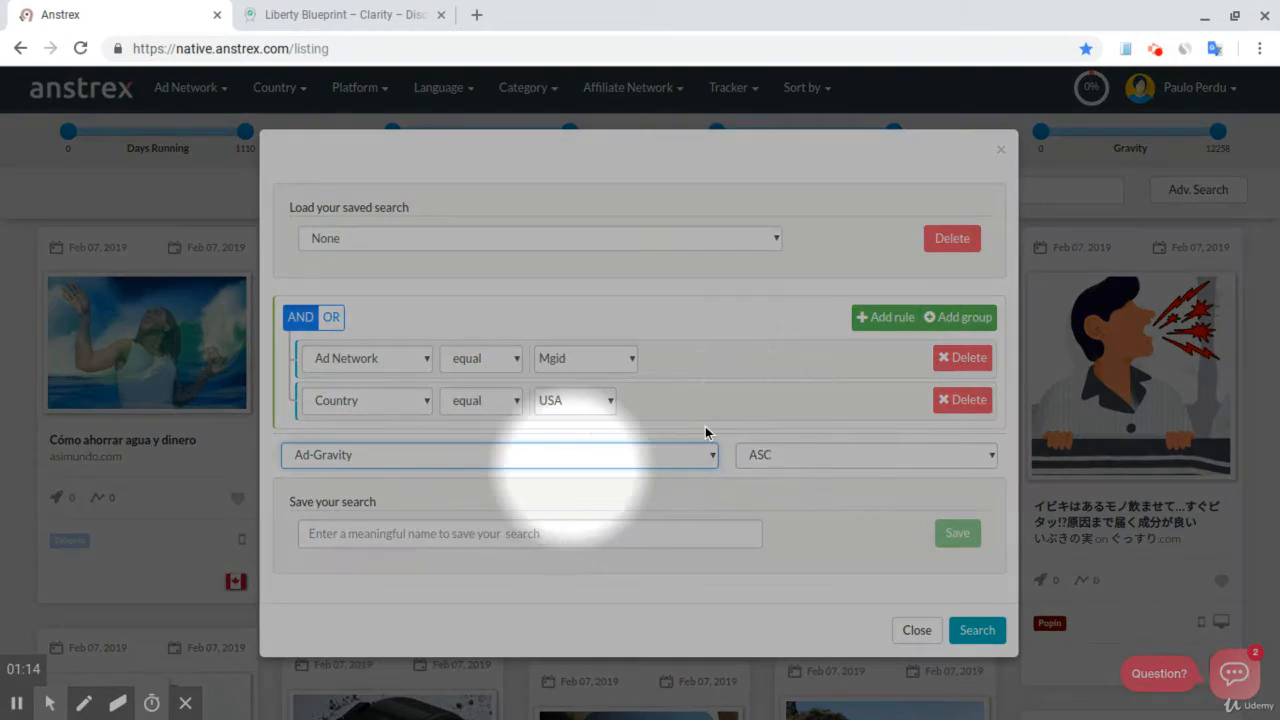
pyautogui.click(771, 457)
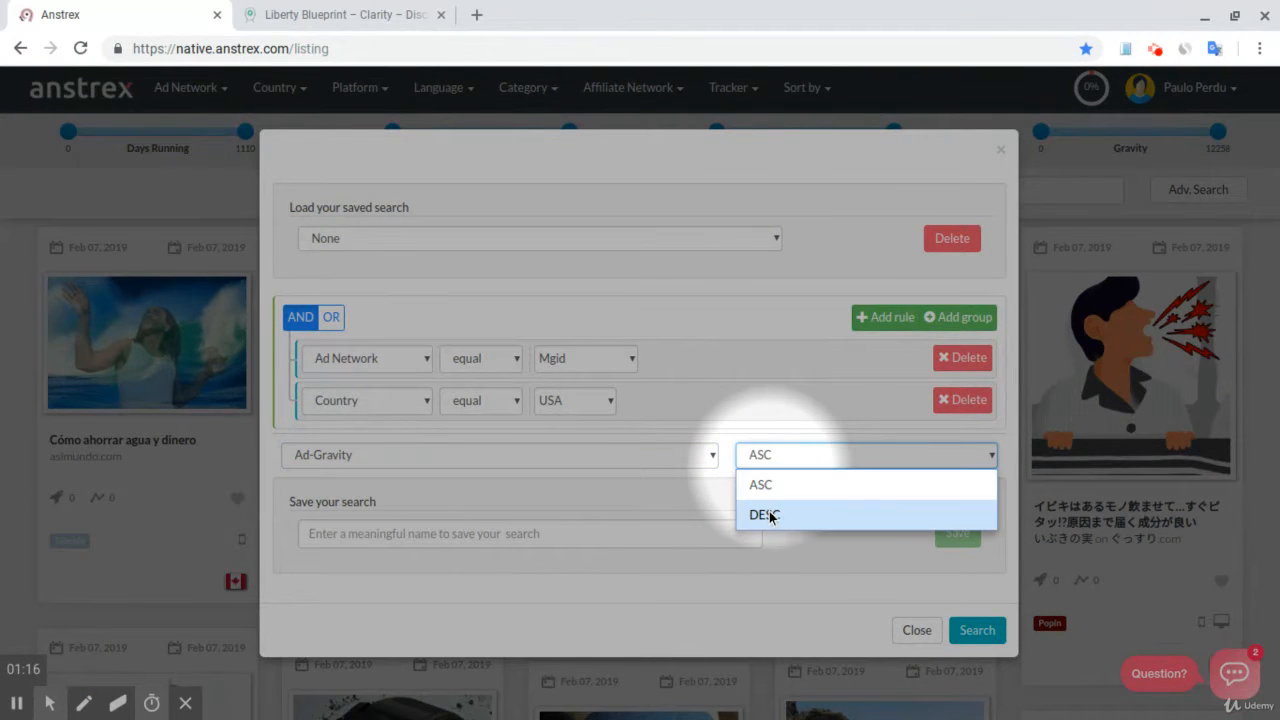
pyautogui.click(760, 514)
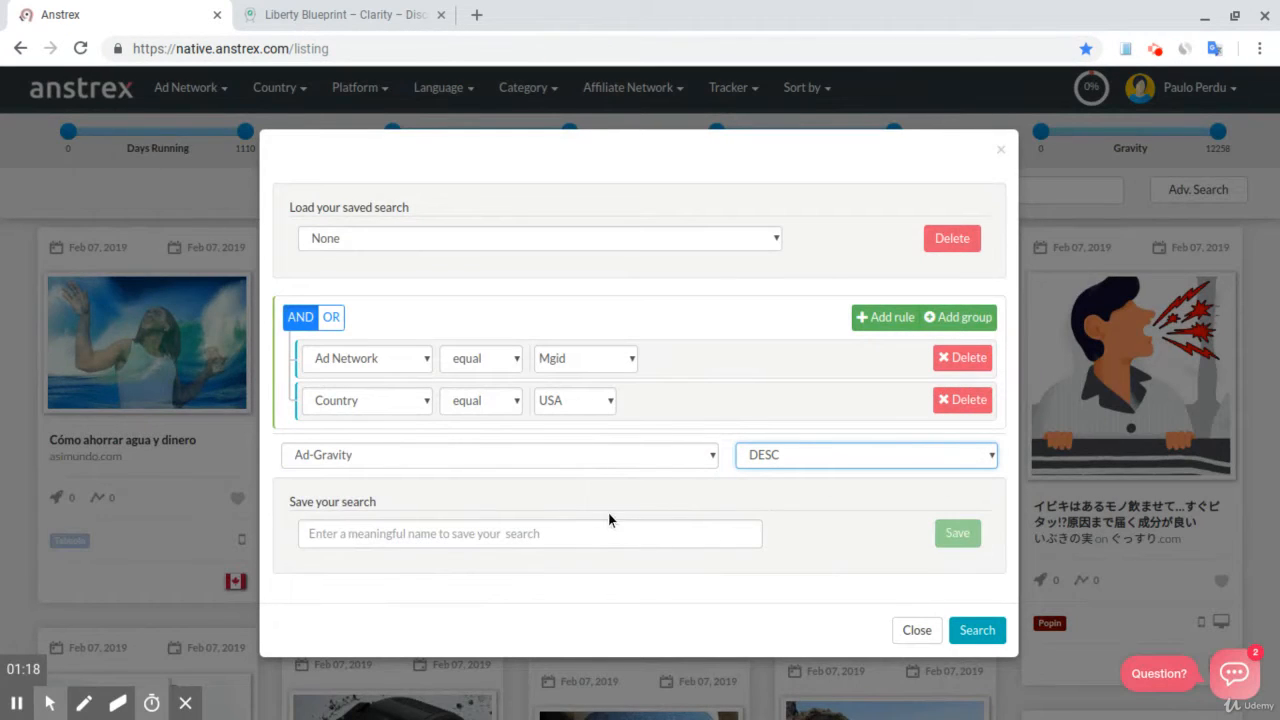
# Save the search query under the name "MGID US Gravity"
pyautogui.click(477, 531)
pyautogui.write('MIGD')
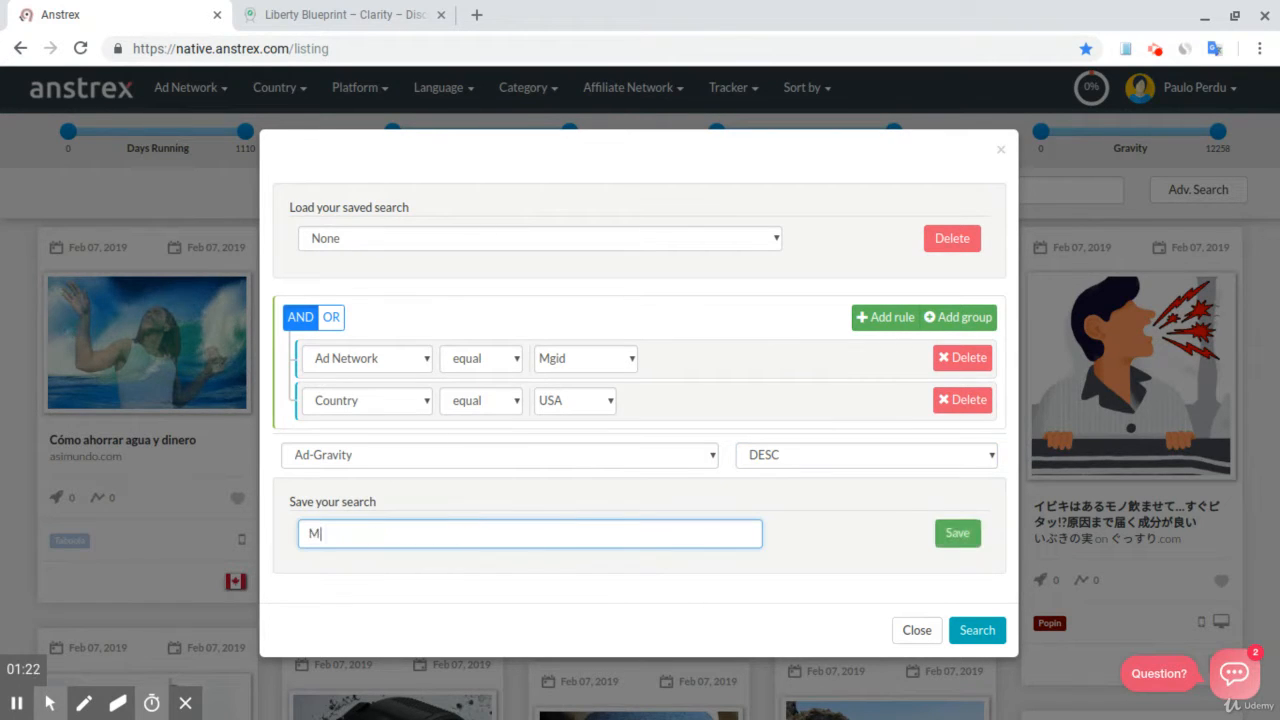
pyautogui.press('BackSpace')
pyautogui.press('BackSpace')
pyautogui.press('BackSpace')
pyautogui.write('GID US Gravity')
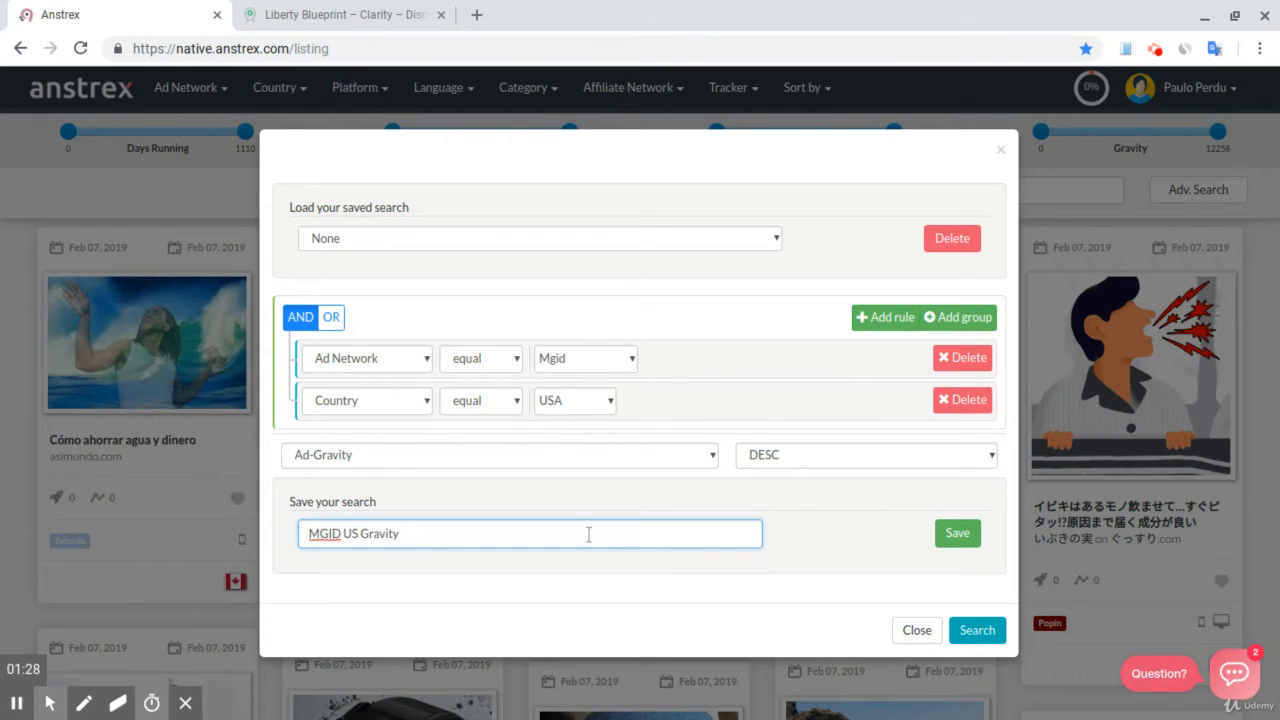
pyautogui.click(948, 537)
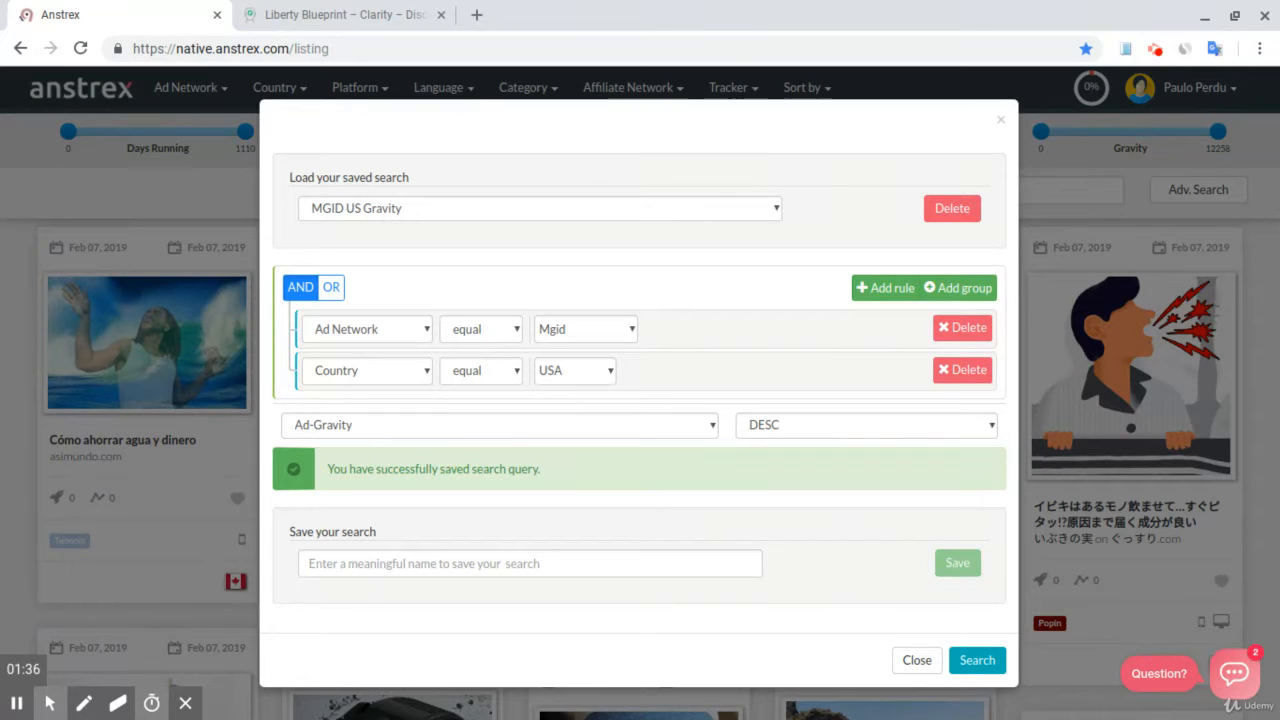
# Change the sort criterion to Ad-Strength and save the query as a new search named "MGID US Strength"
pyautogui.hotkey('alt', 'f')
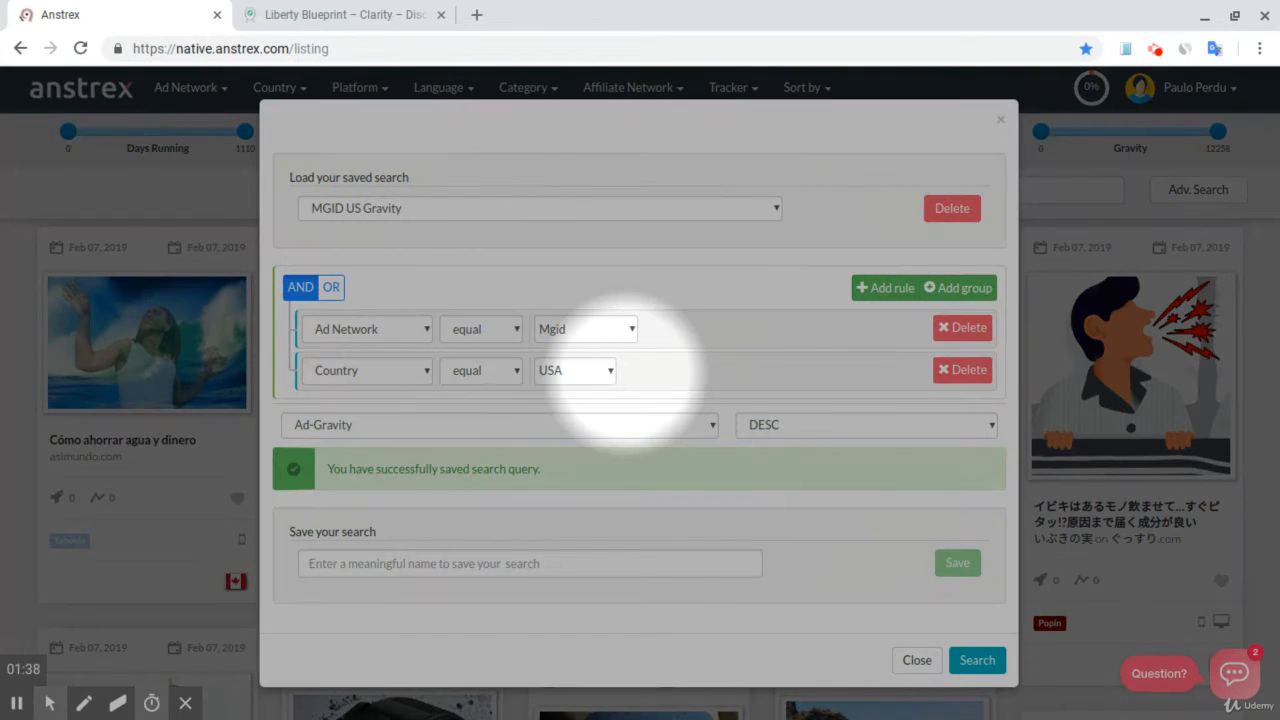
pyautogui.click(335, 427)
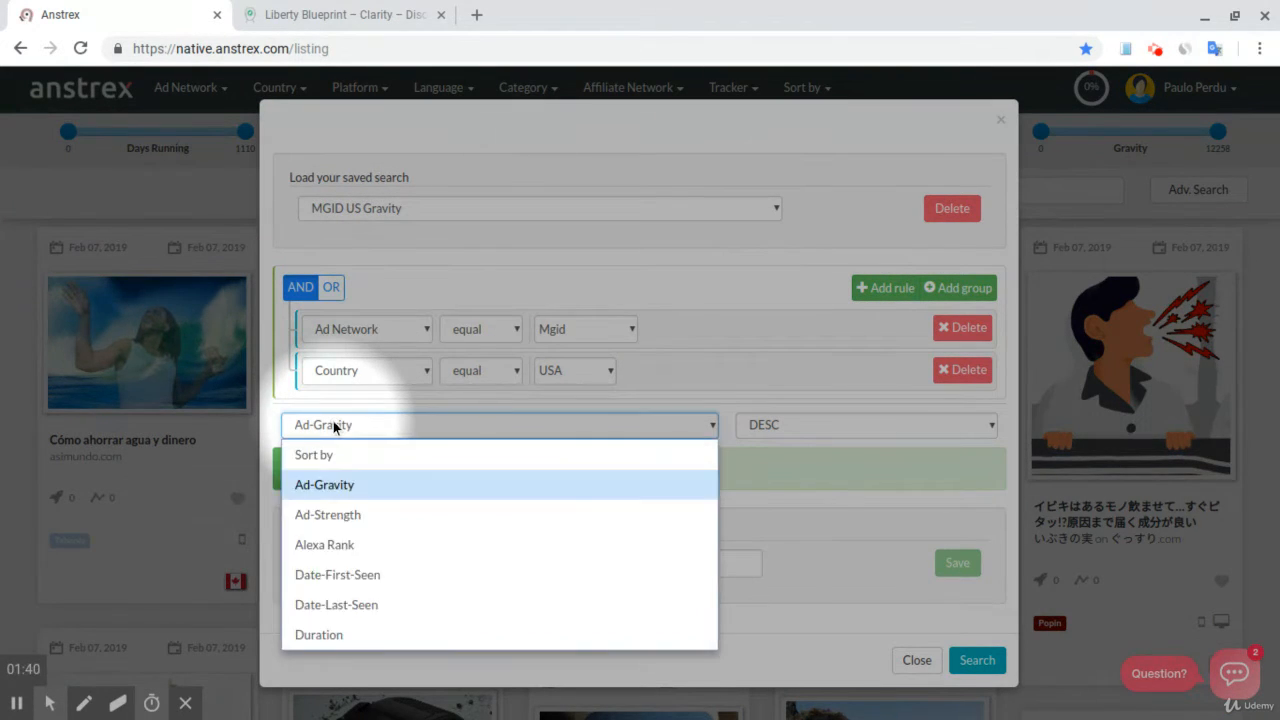
pyautogui.click(334, 514)
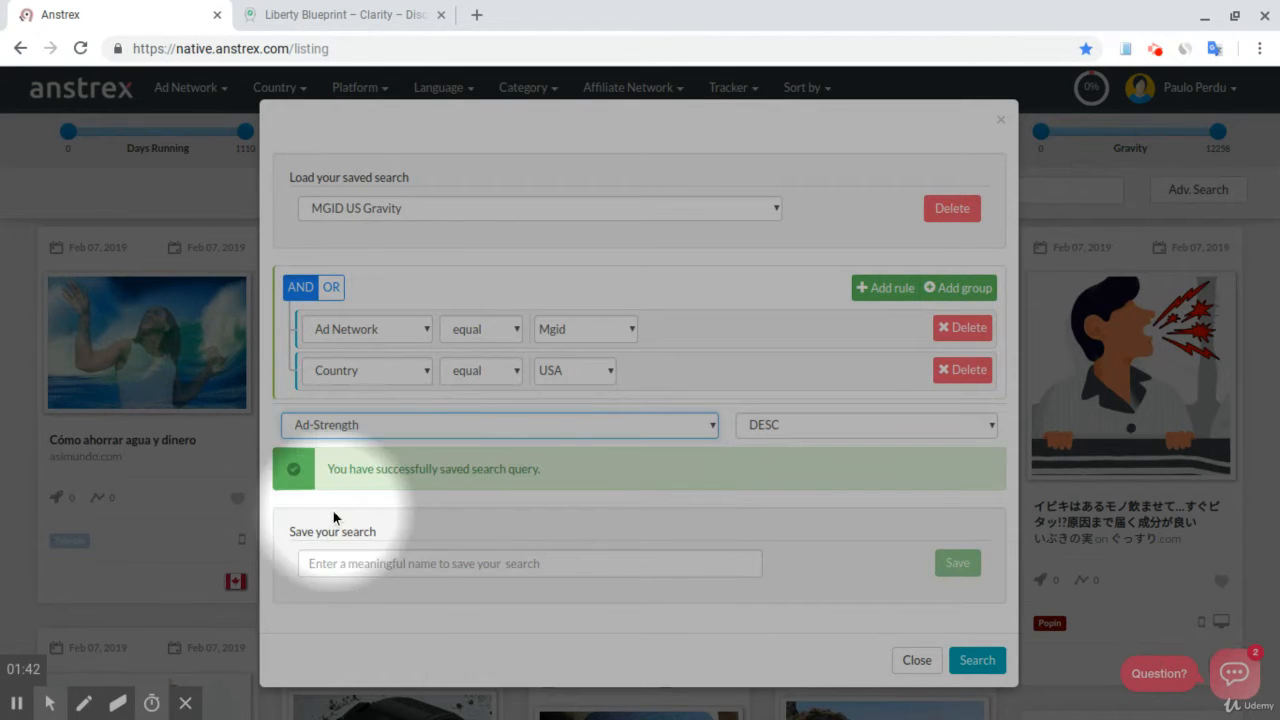
pyautogui.hotkey('alt', 'f')
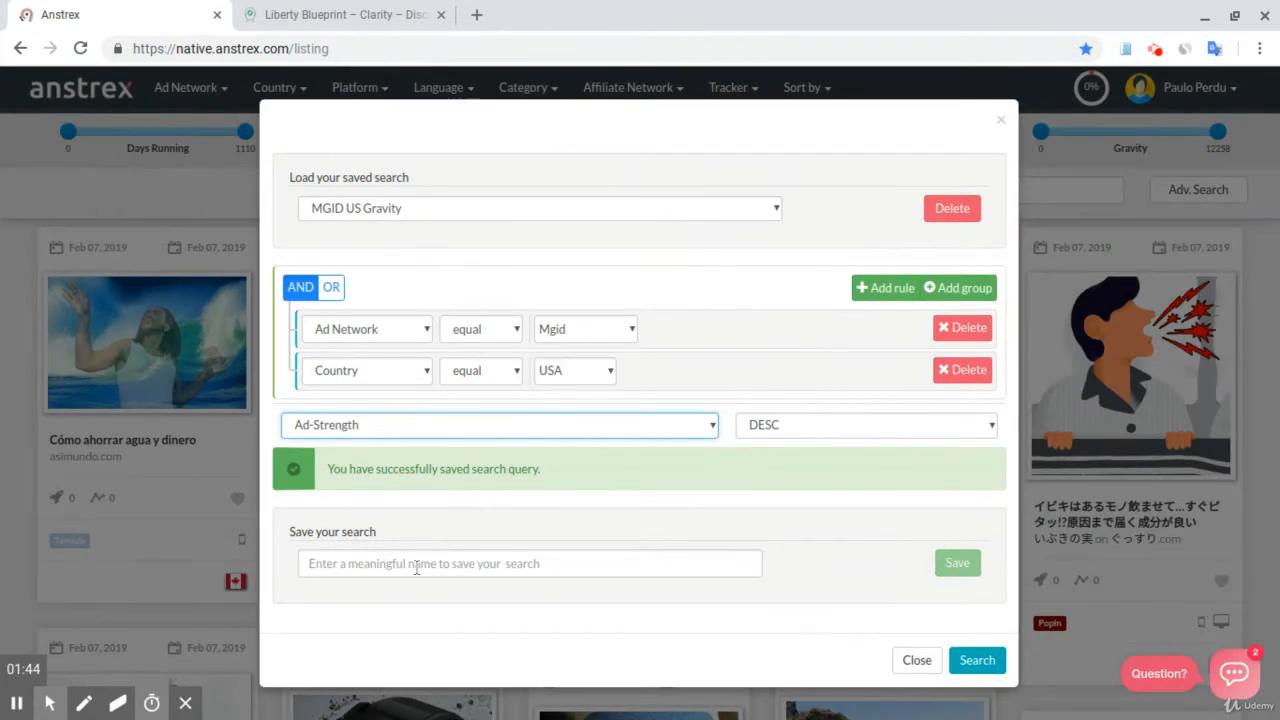
pyautogui.click(416, 564)
pyautogui.write('MGI')
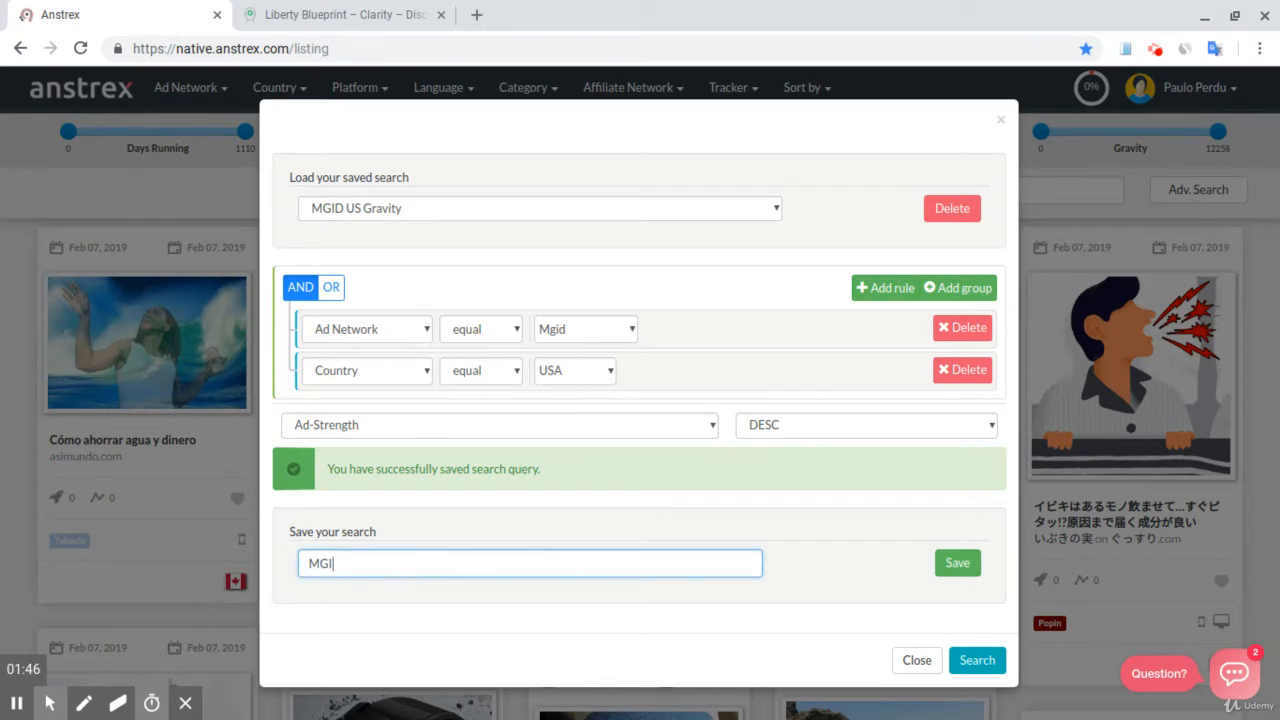
pyautogui.write('D US Strengh')
pyautogui.press('BackSpace')
pyautogui.press('BackSpace')
pyautogui.write('gth')
pyautogui.click(946, 564)
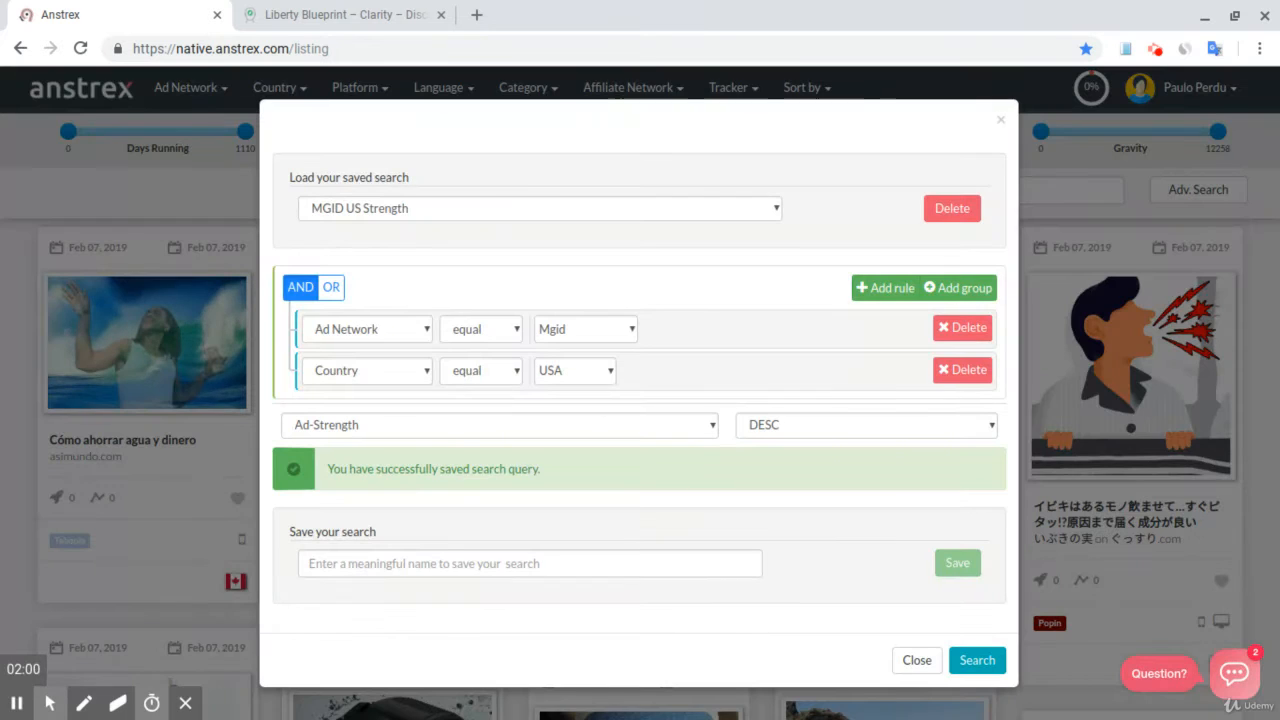
# Change the sort criterion to Duration and save the query as a new search named "MGID US Duration"
pyautogui.click(447, 424)
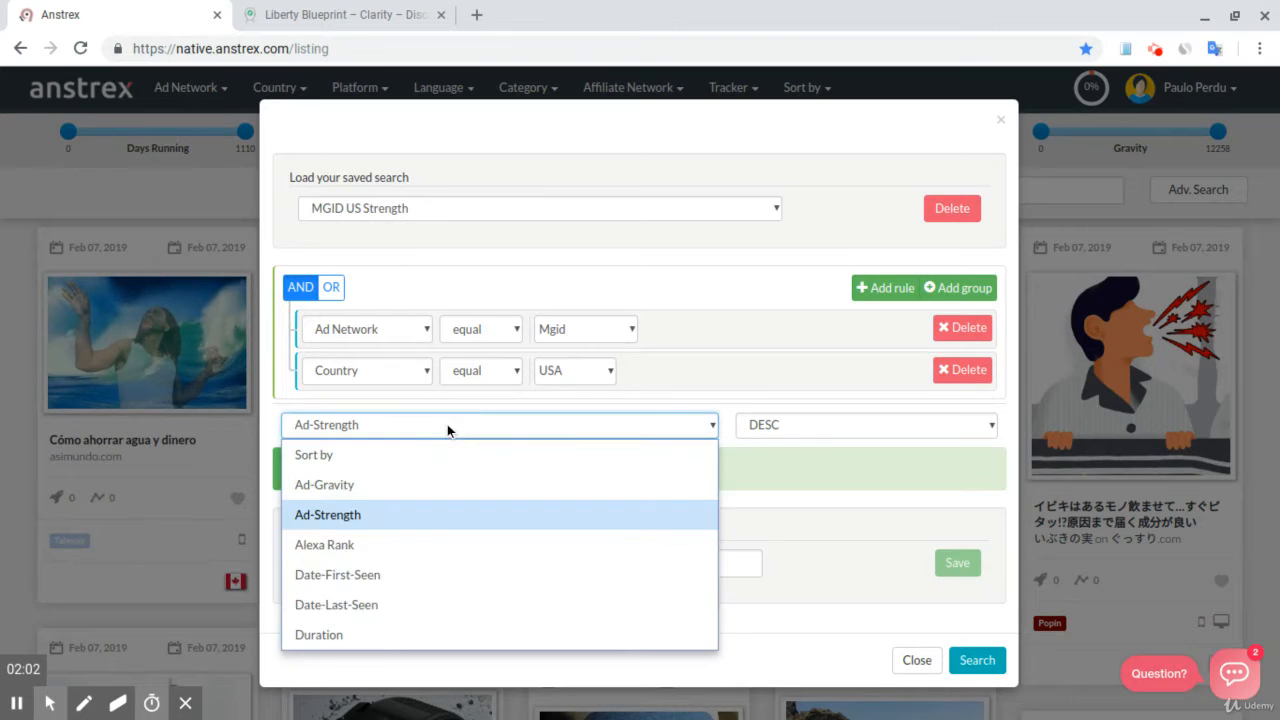
pyautogui.click(440, 425)
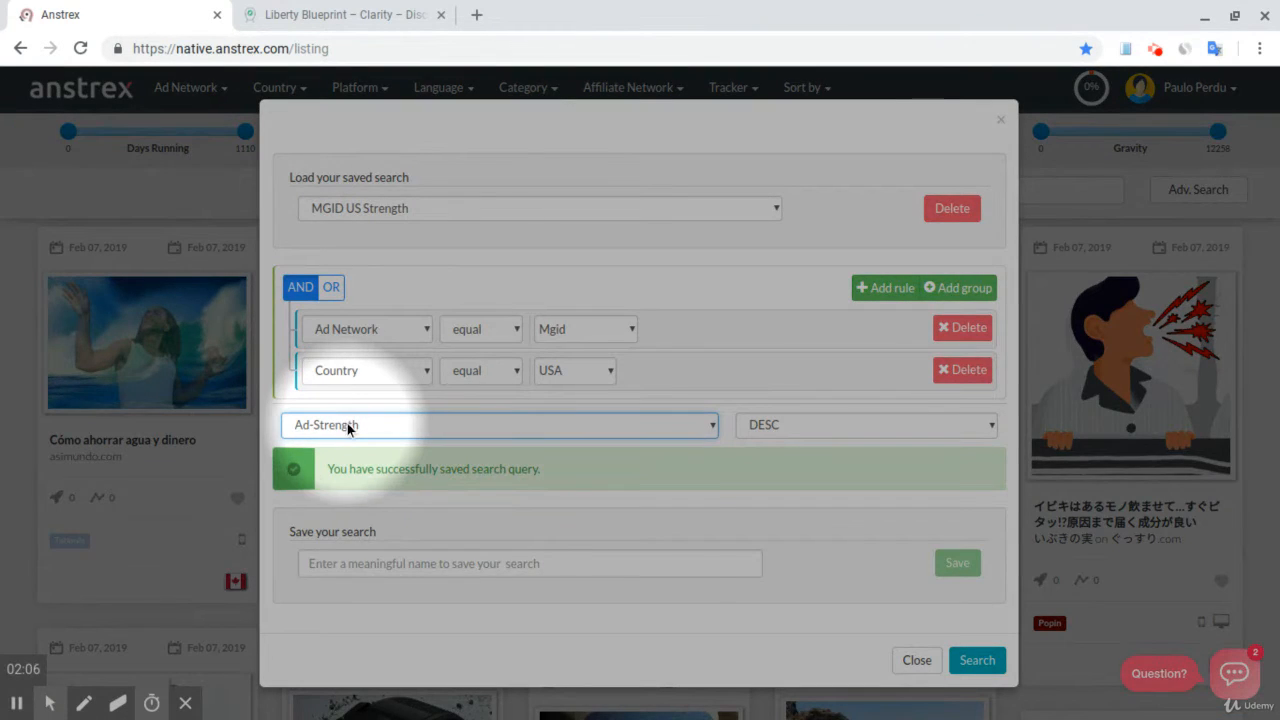
pyautogui.click(347, 423)
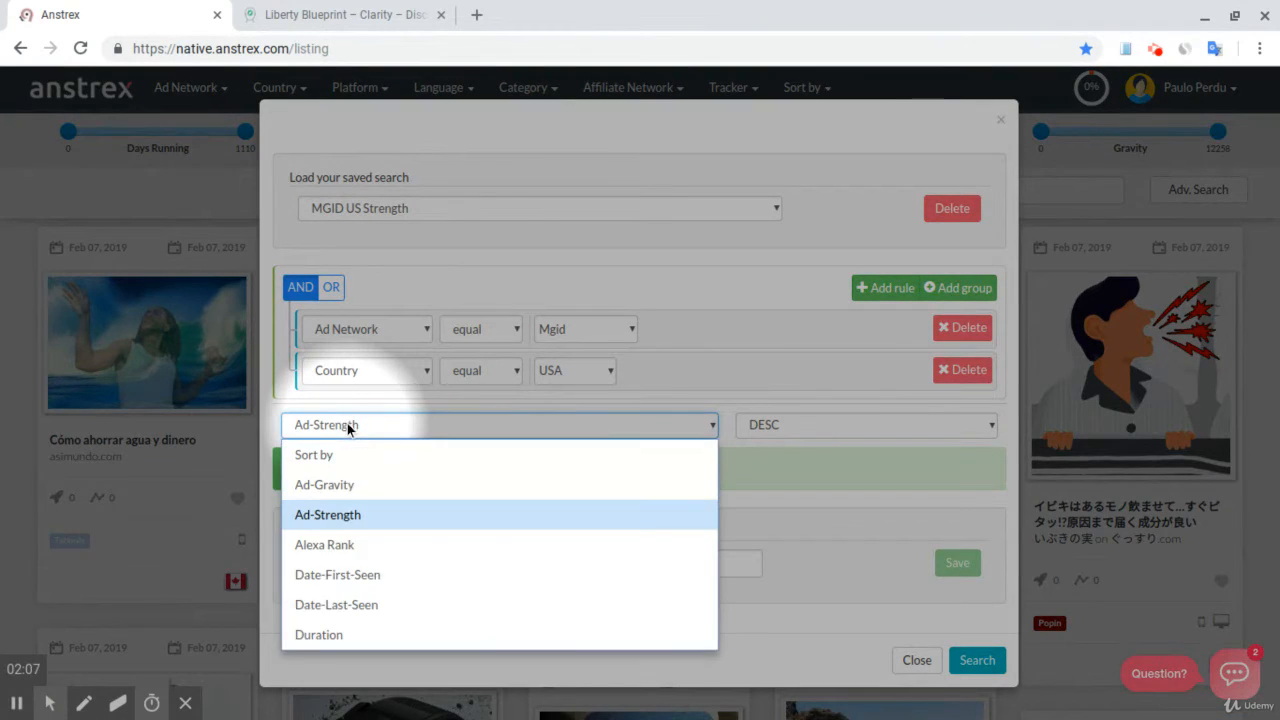
pyautogui.click(335, 634)
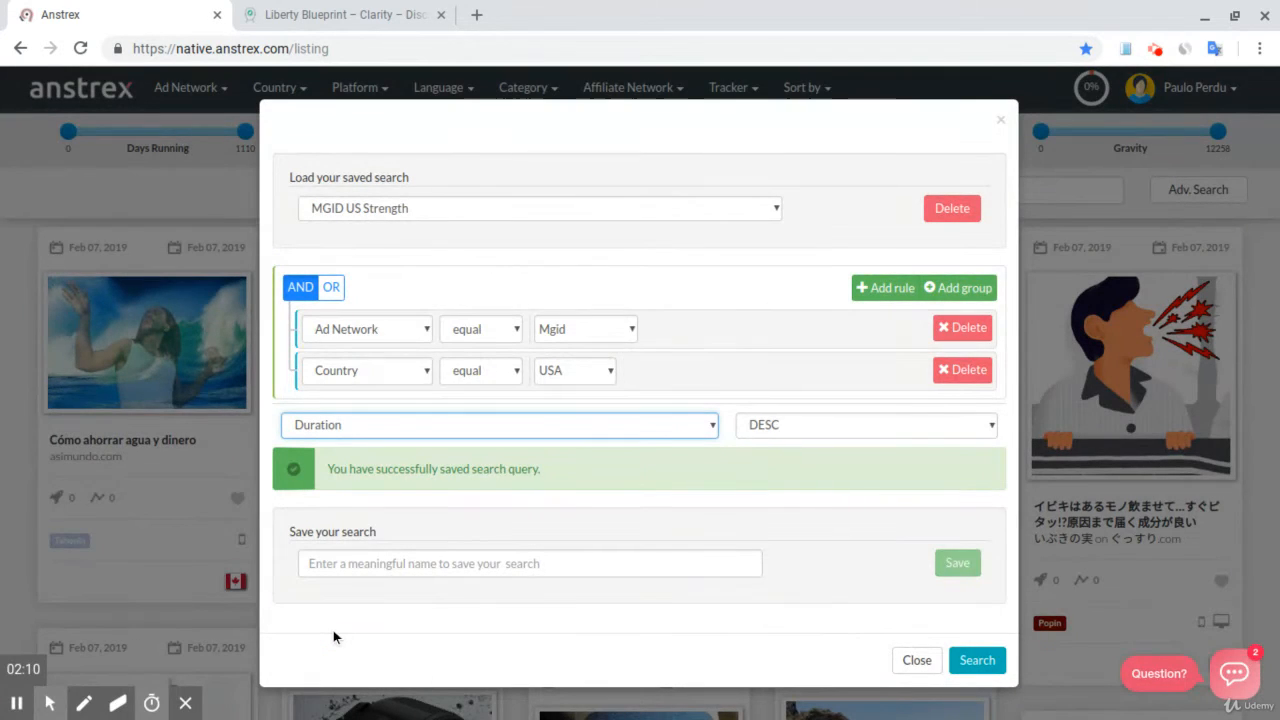
pyautogui.click(350, 560)
pyautogui.write('MGID US ')
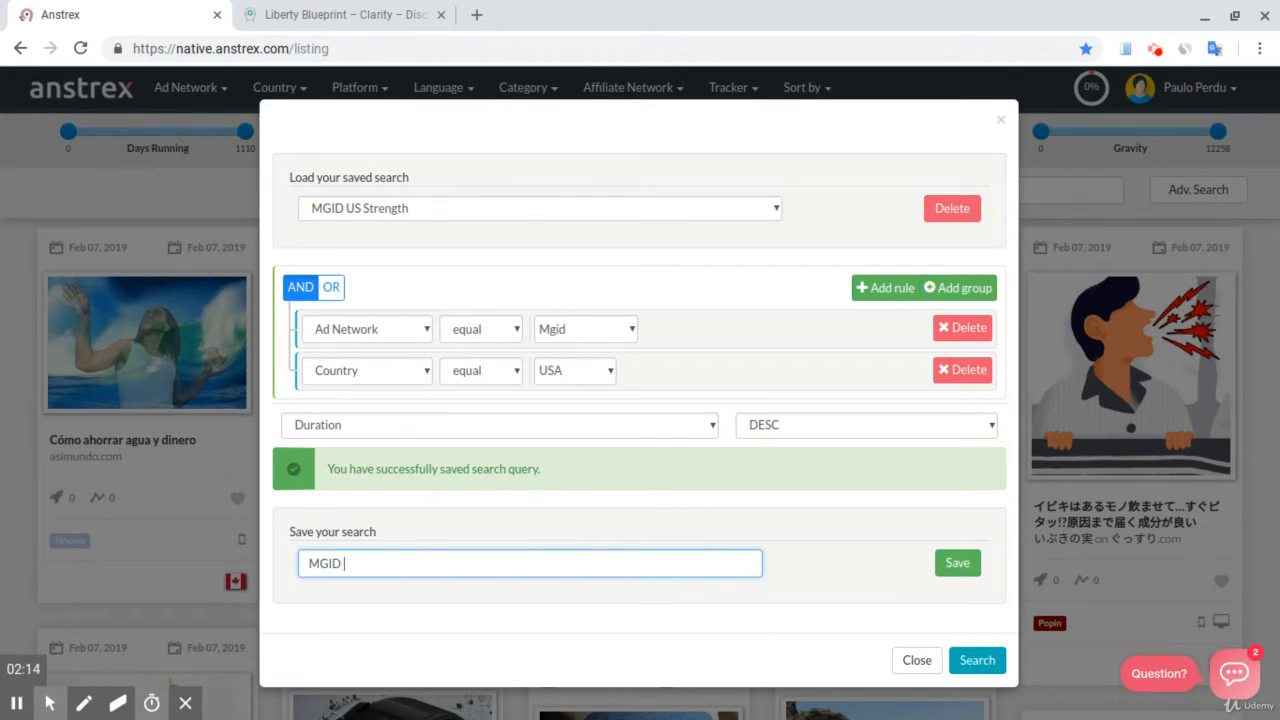
pyautogui.write('Duration')
pyautogui.click(940, 570)
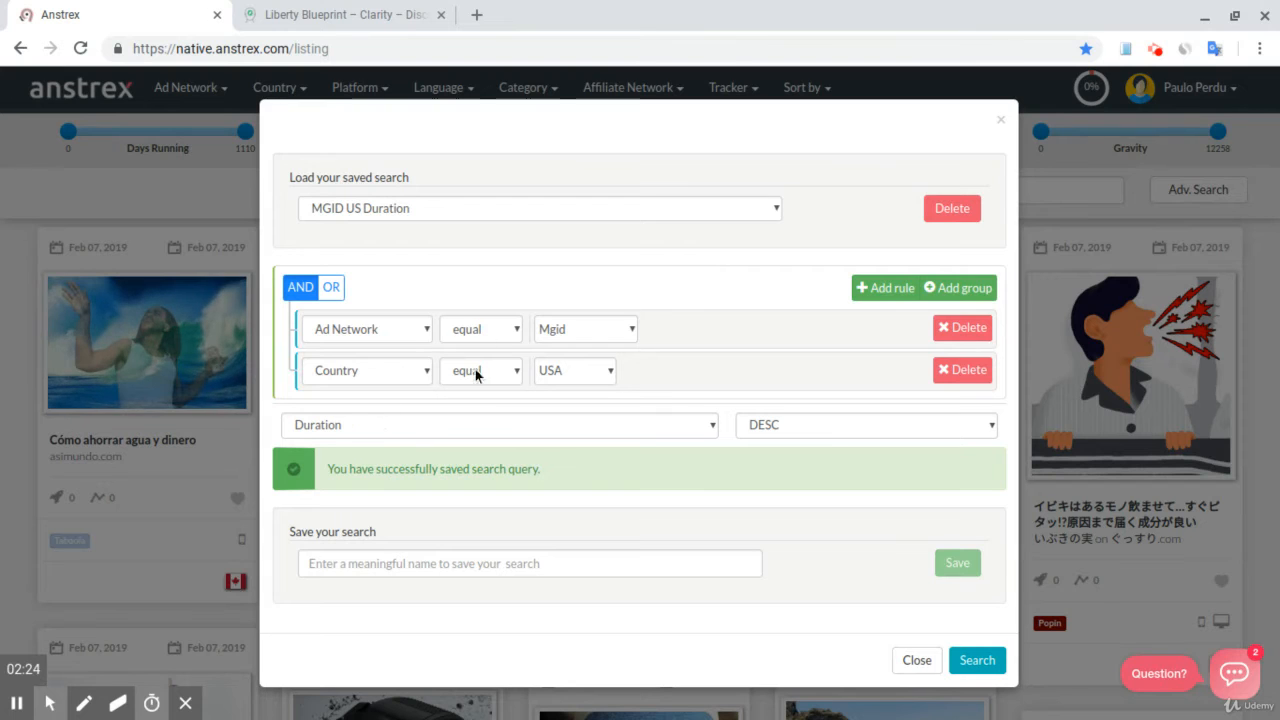
# Open the choices for the advanced search's sort criterion
pyautogui.click(324, 430)
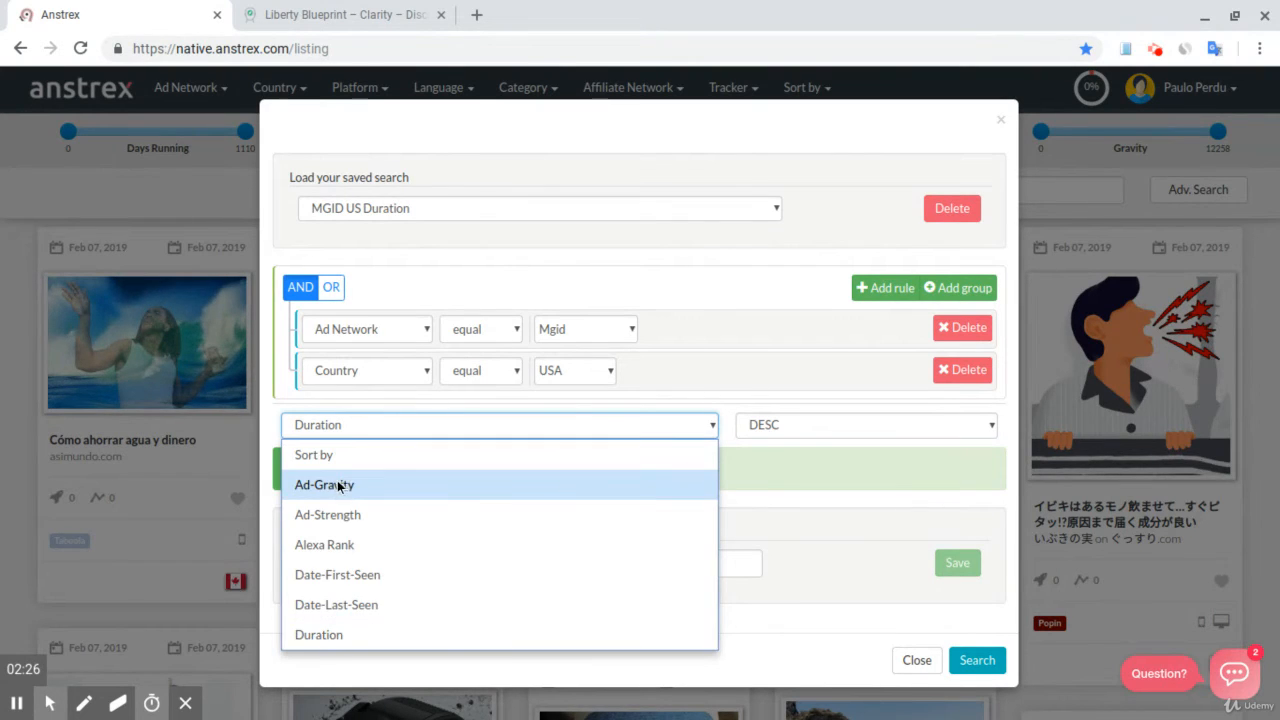